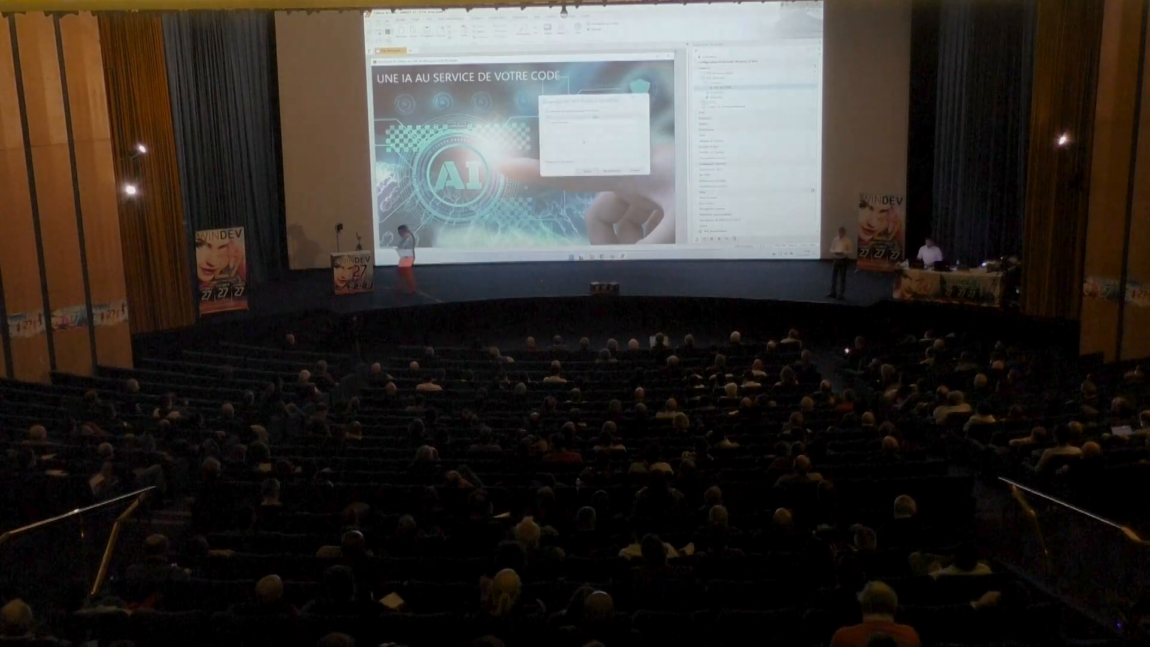
{"action": "key", "text": "Return"}
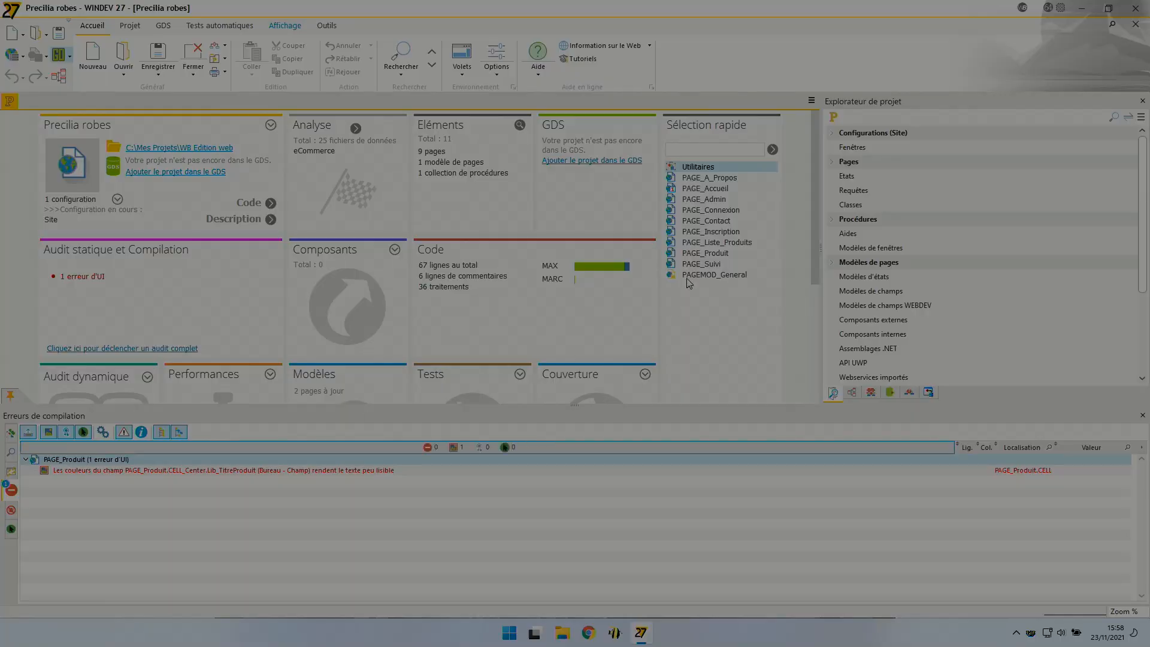
- Open PAGE_Produit, turn off its UI audit display (Audit d'UI) and save the page
{"action": "double_click", "coordinate": [692, 253]}
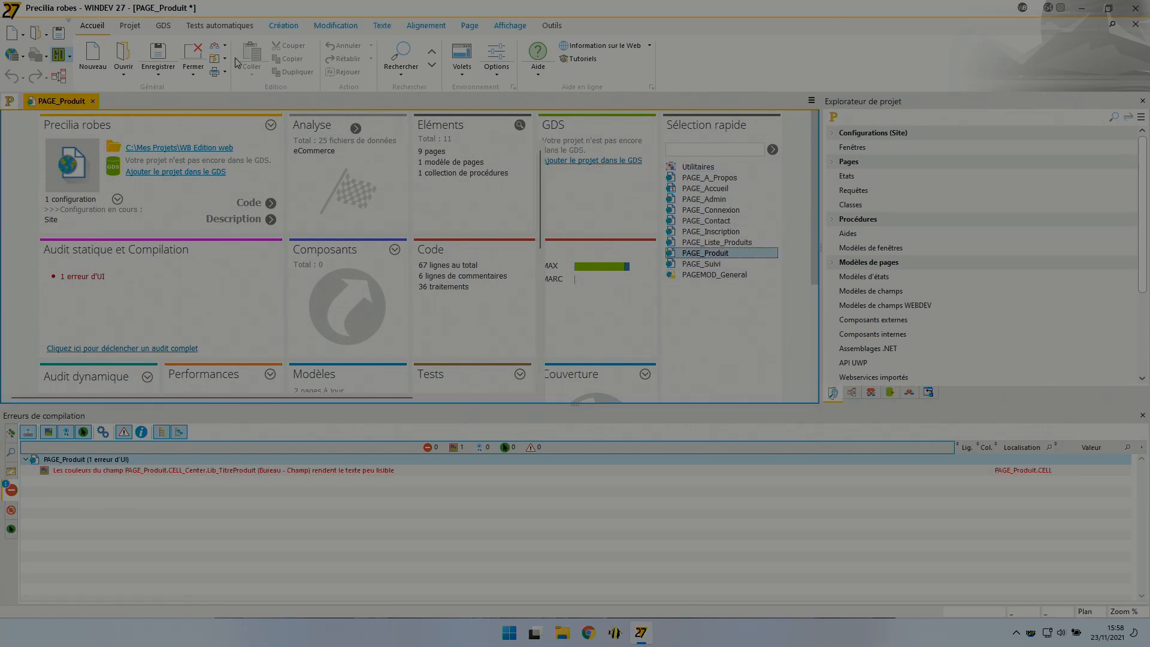
{"action": "left_click", "coordinate": [509, 26]}
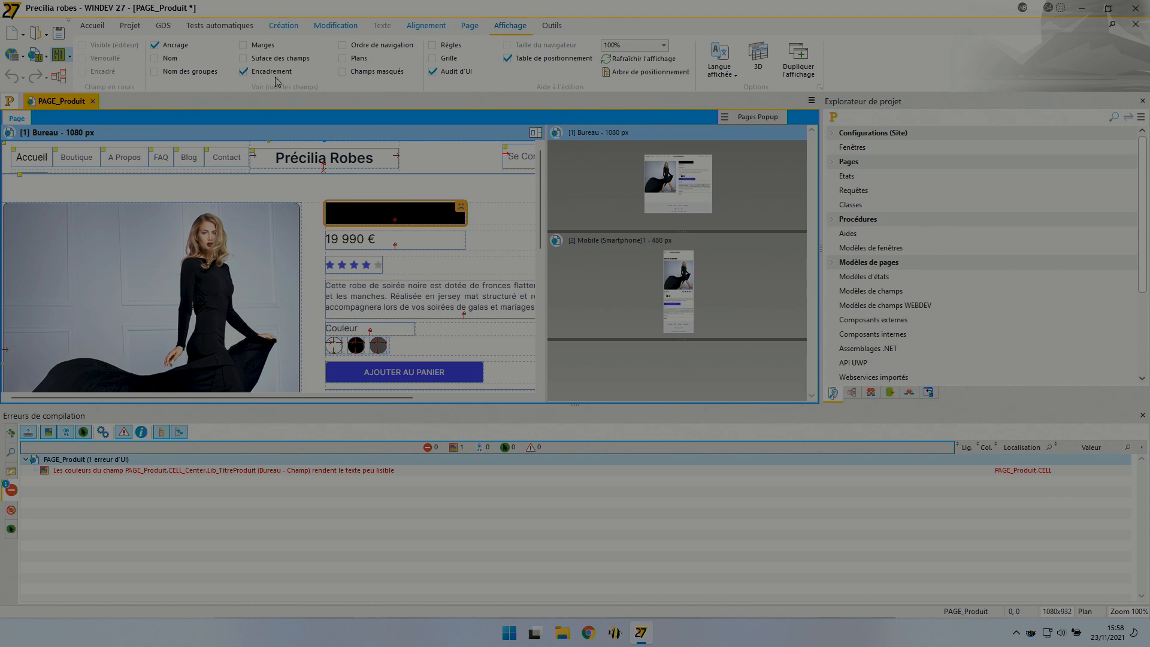
{"action": "left_click", "coordinate": [433, 71]}
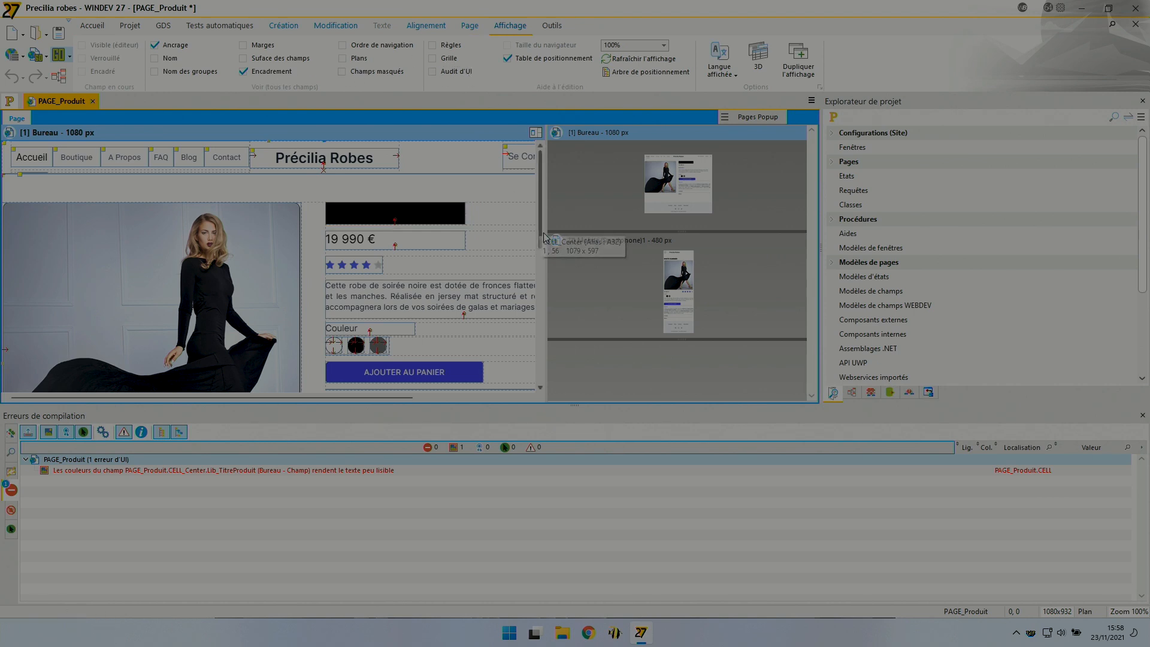
{"action": "key", "text": "ctrl+s"}
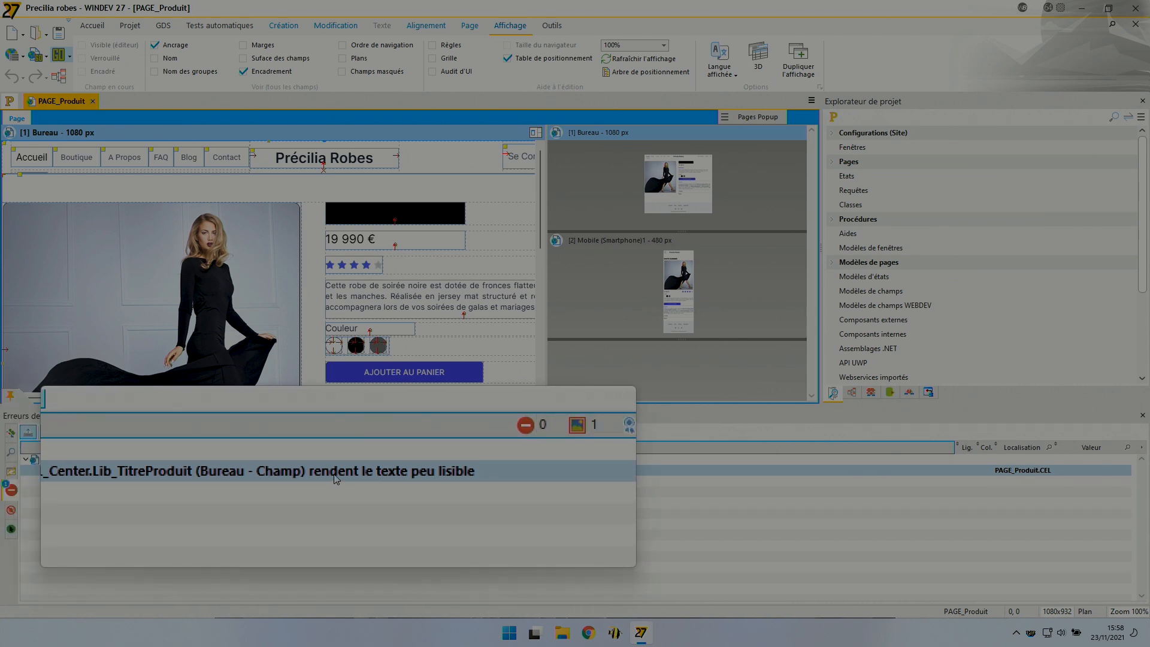
- Go to the title field flagged by the unreadable-colours error, apply the Titre_Produit style to it and save
{"action": "double_click", "coordinate": [338, 471]}
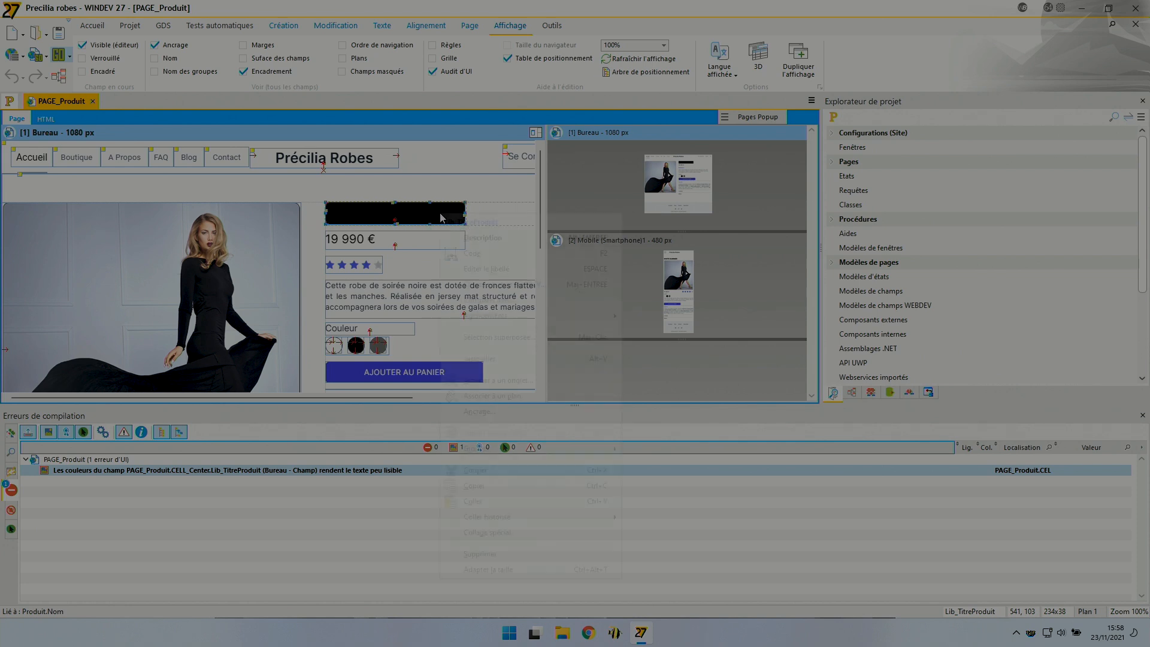
{"action": "right_click", "coordinate": [442, 215]}
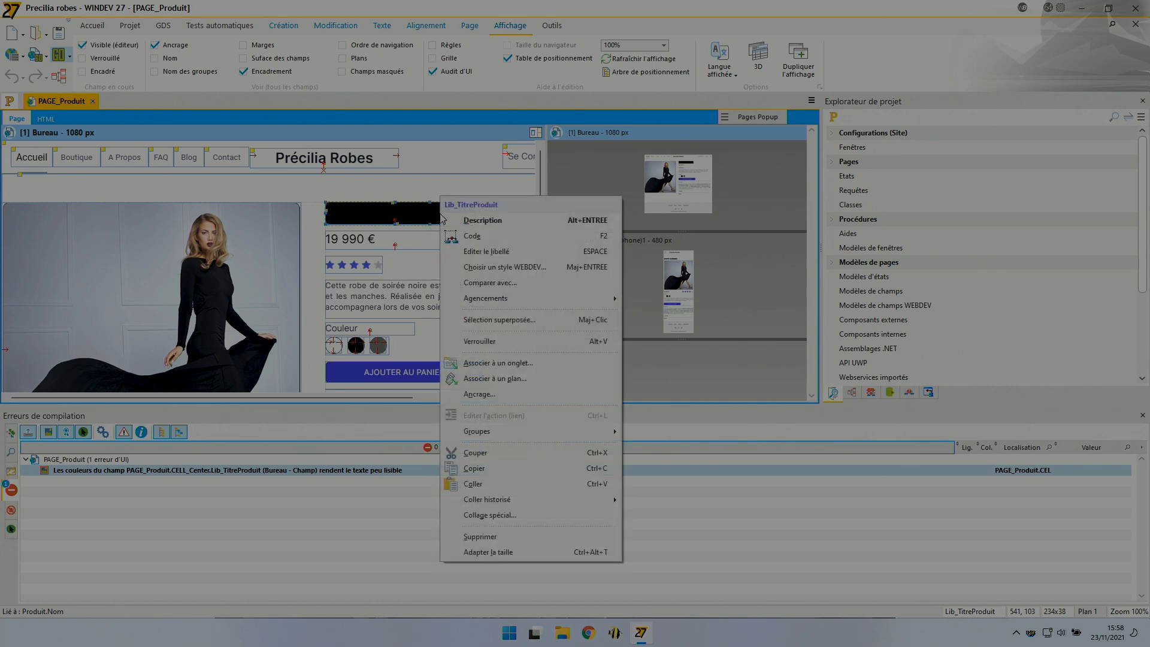
{"action": "left_click", "coordinate": [520, 274]}
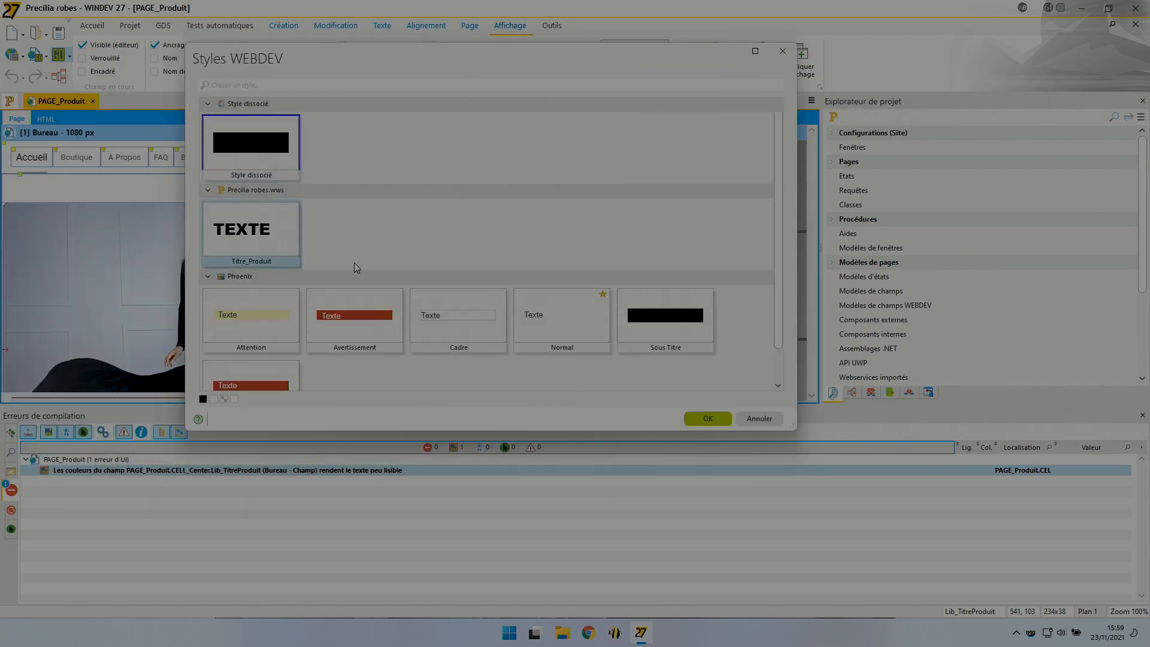
{"action": "left_click", "coordinate": [707, 418]}
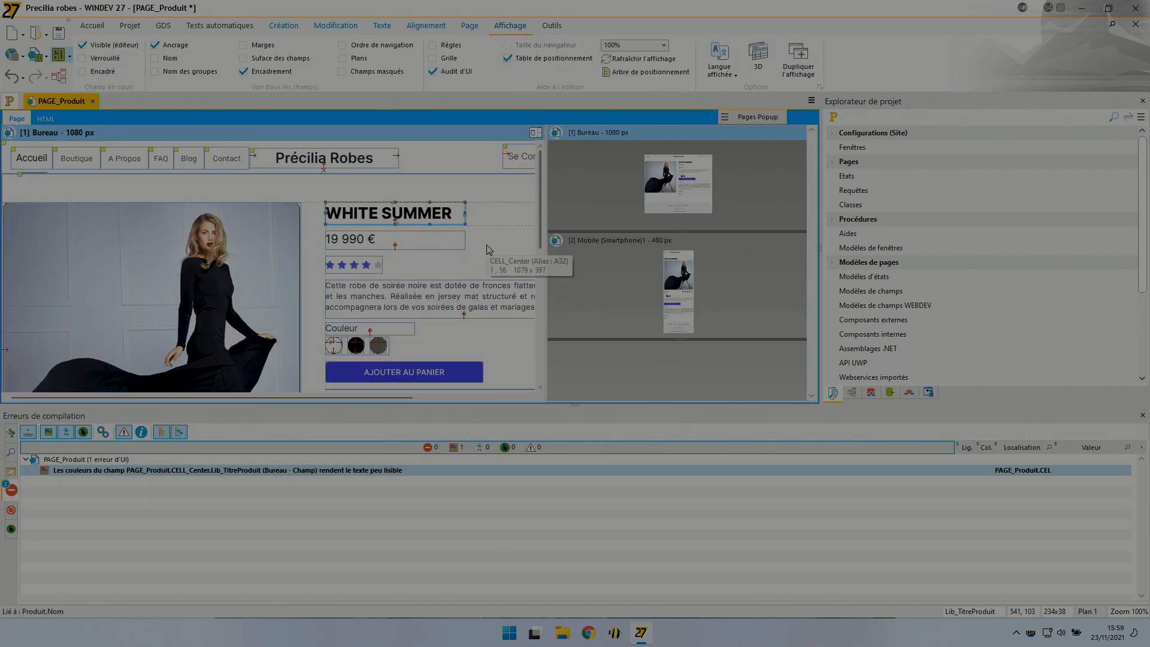
{"action": "key", "text": "ctrl+s"}
- Try to shift all fields below the WHITE SUMMER title down as a multiple selection, and move them back up
{"action": "key", "text": "Delete"}
{"action": "key", "text": "ctrl+z"}
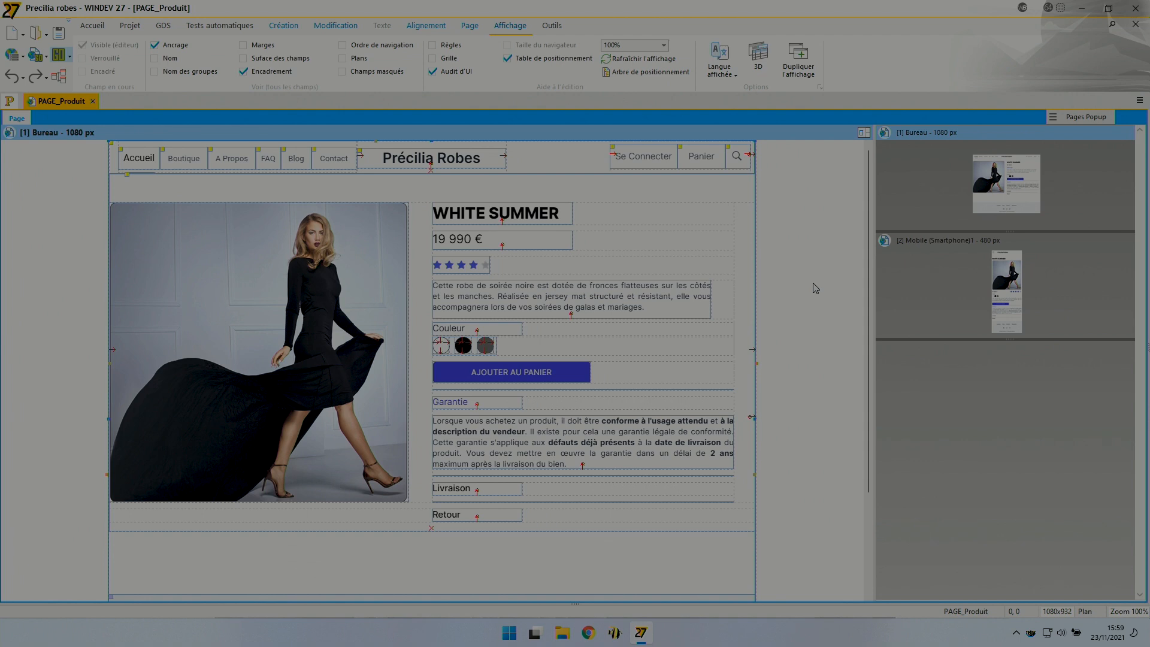
{"action": "mouse_move", "coordinate": [801, 531]}
{"action": "left_mouse_down"}
{"action": "mouse_move", "coordinate": [435, 470]}
{"action": "mouse_move", "coordinate": [438, 191]}
{"action": "left_mouse_up"}
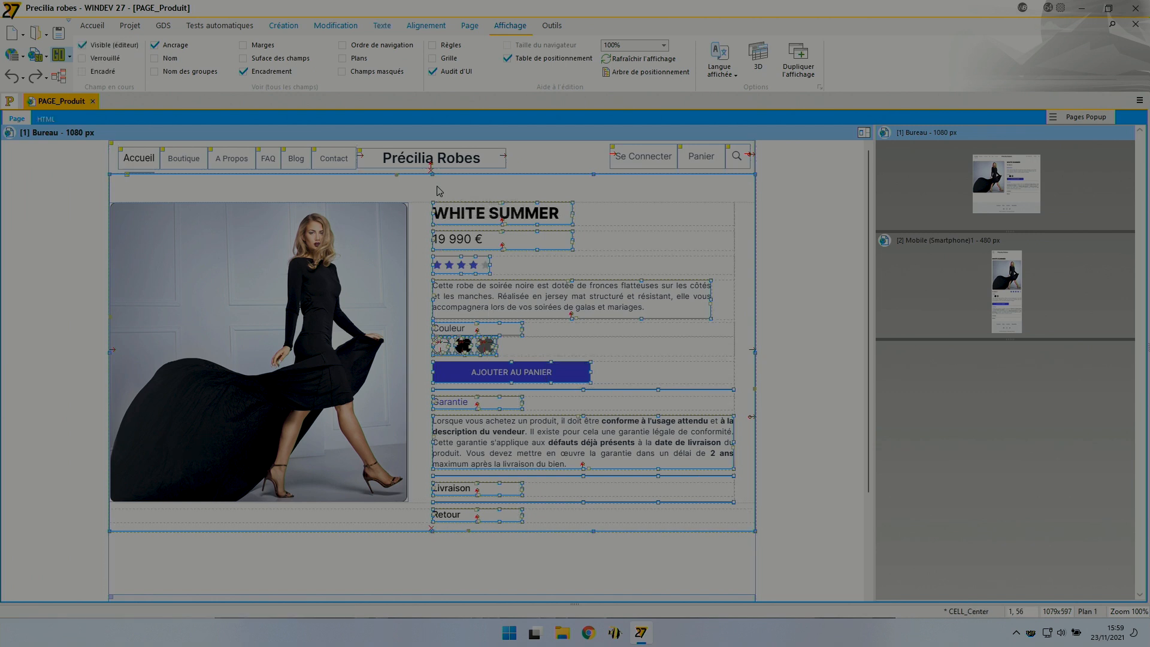
{"action": "left_click", "coordinate": [470, 222], "text": "ctrl"}
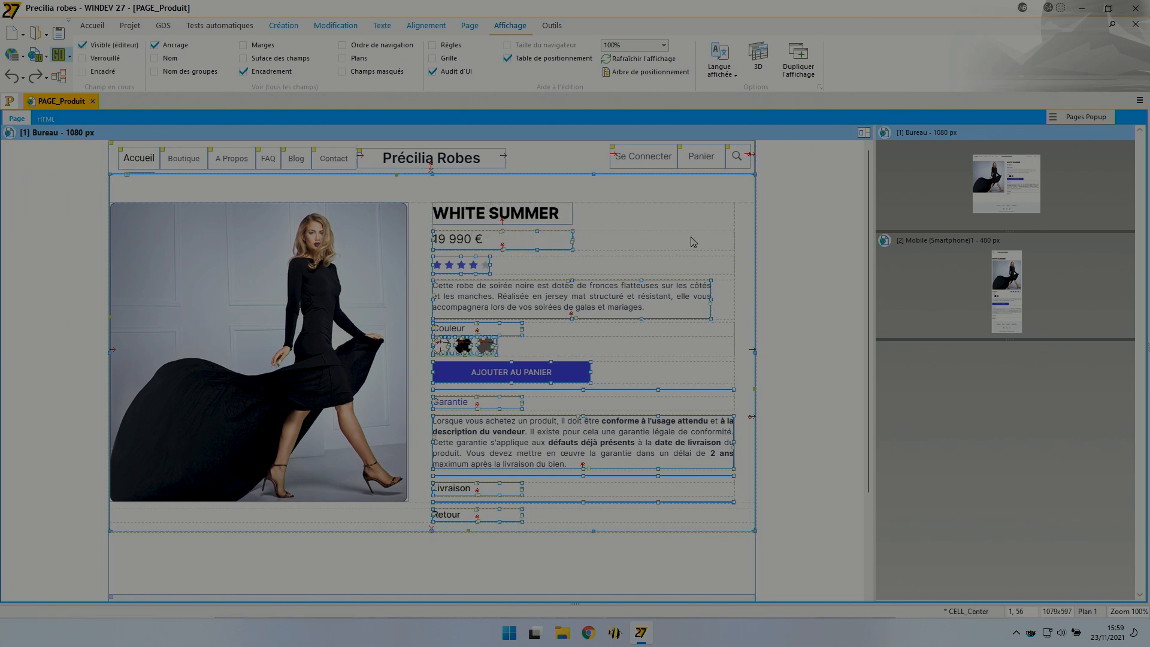
{"action": "left_click", "coordinate": [707, 199], "text": "ctrl"}
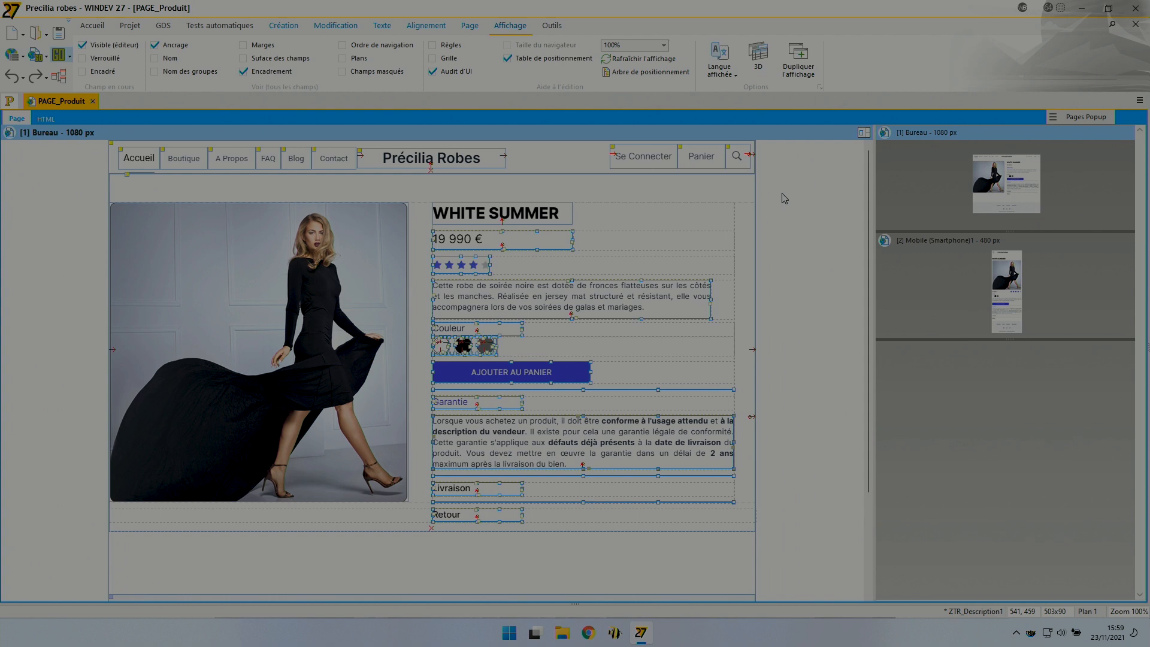
{"action": "key", "text": "shift+Down"}
{"action": "key", "text": "shift+Down"}
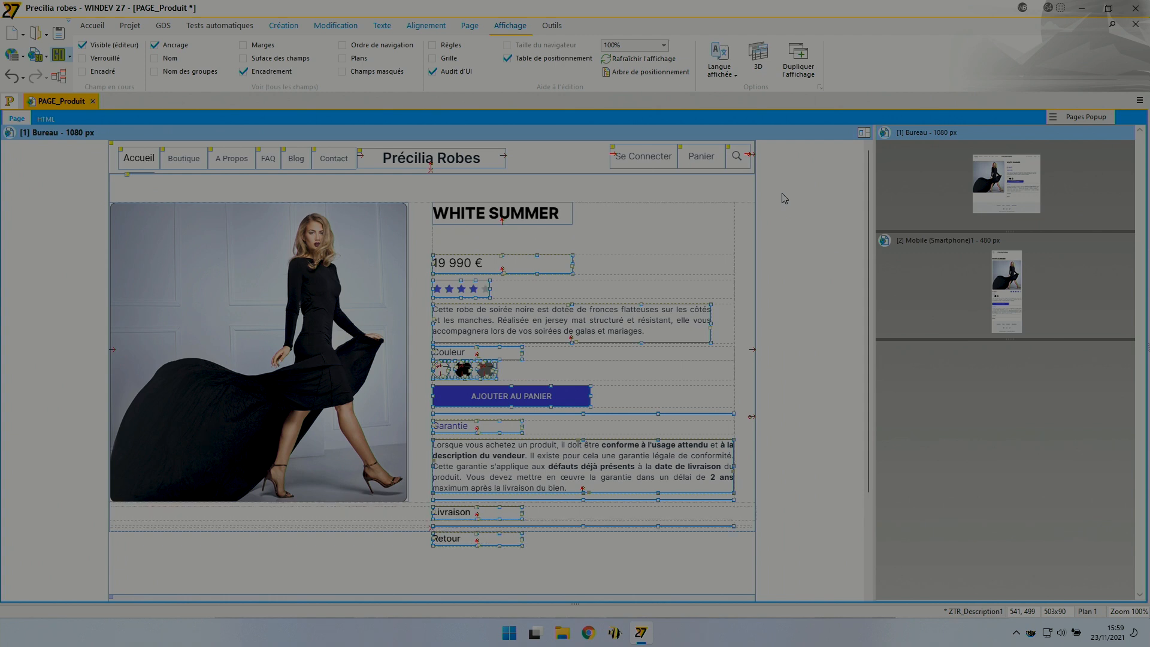
{"action": "key", "text": "shift+Up"}
{"action": "key", "text": "shift+Up"}
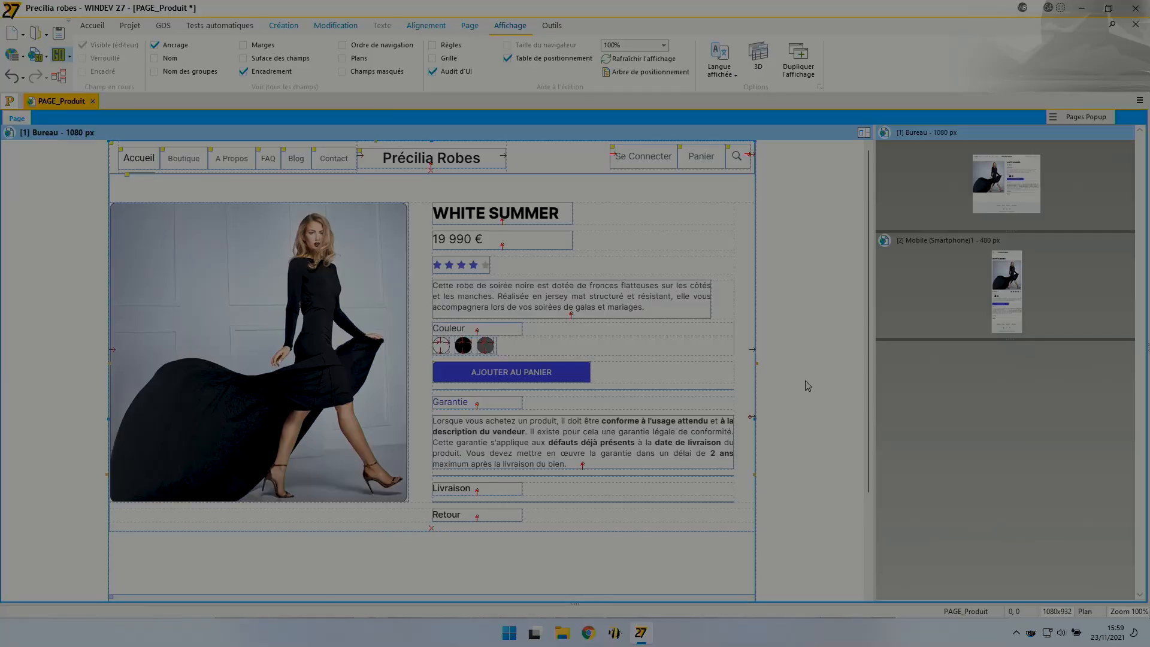
- Push the price field and everything below it down, and add a label about 241 px wide just under the product title
{"action": "left_click", "coordinate": [514, 246]}
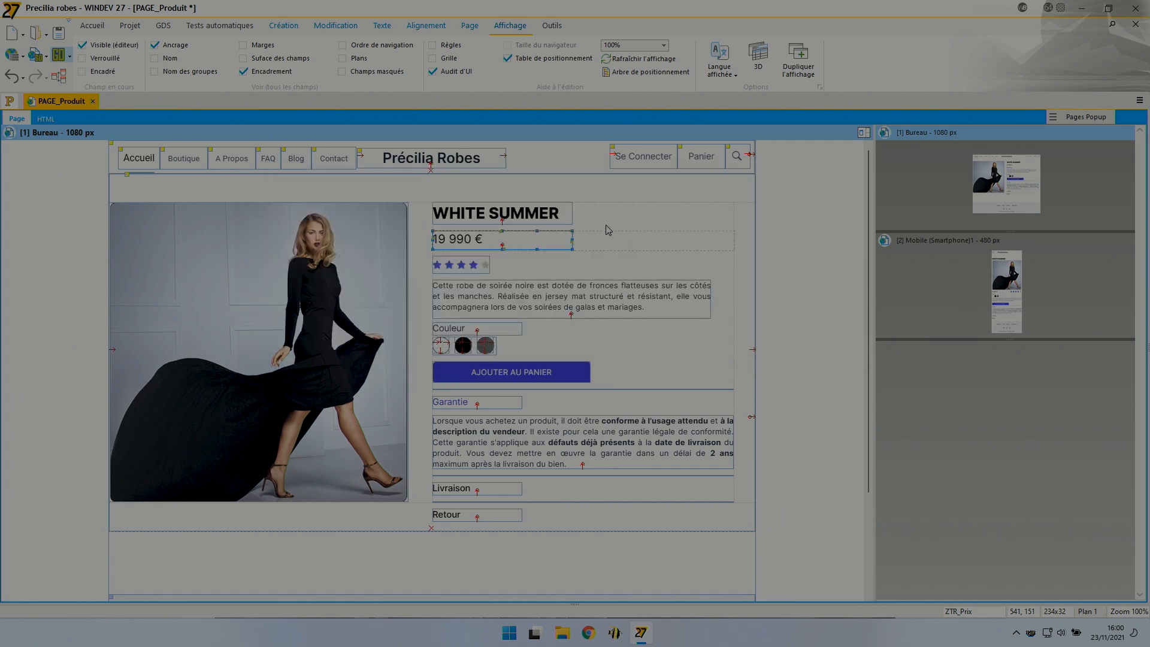
{"action": "left_click_drag", "start_coordinate": [536, 231], "coordinate": [532, 372]}
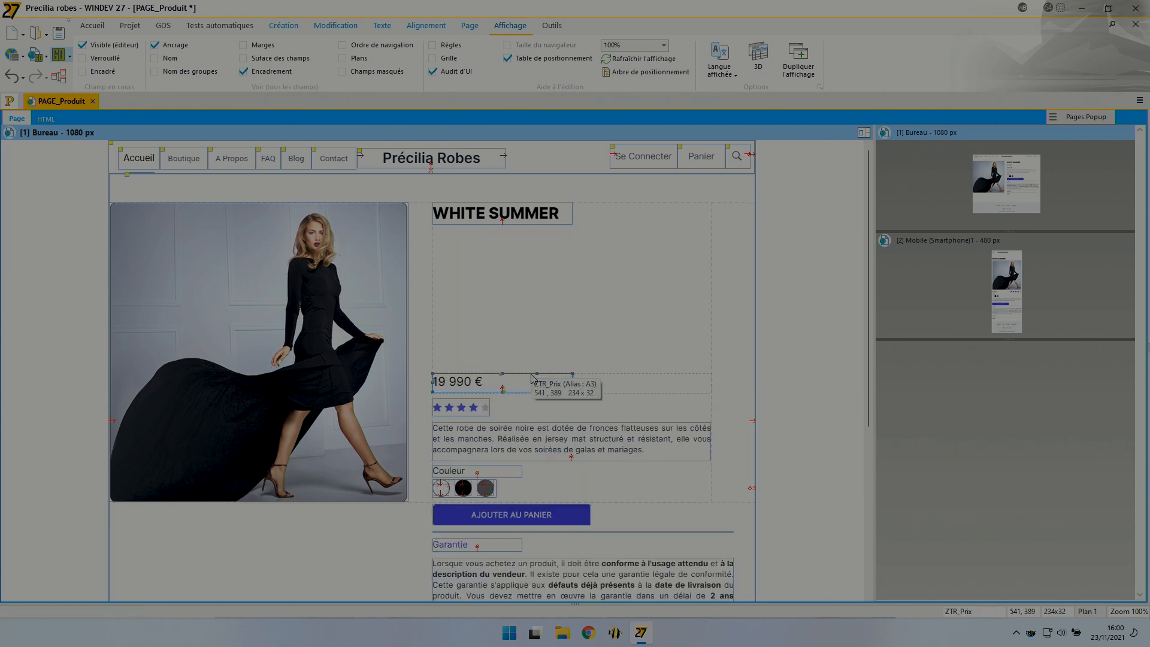
{"action": "left_click", "coordinate": [284, 27]}
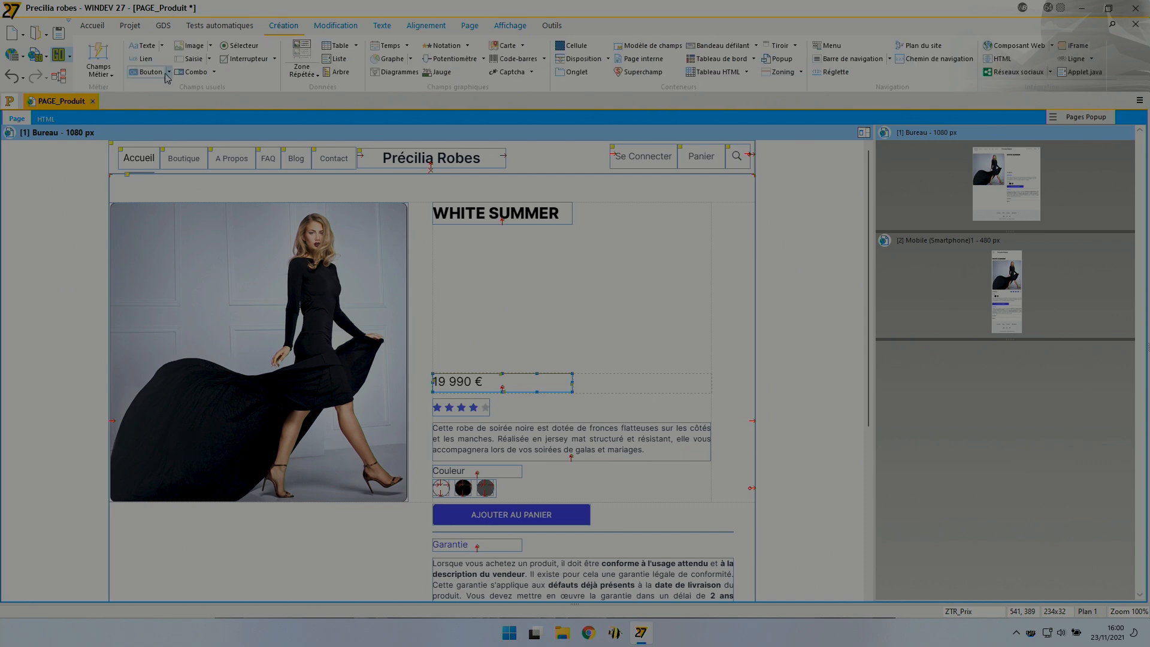
{"action": "left_click", "coordinate": [161, 46]}
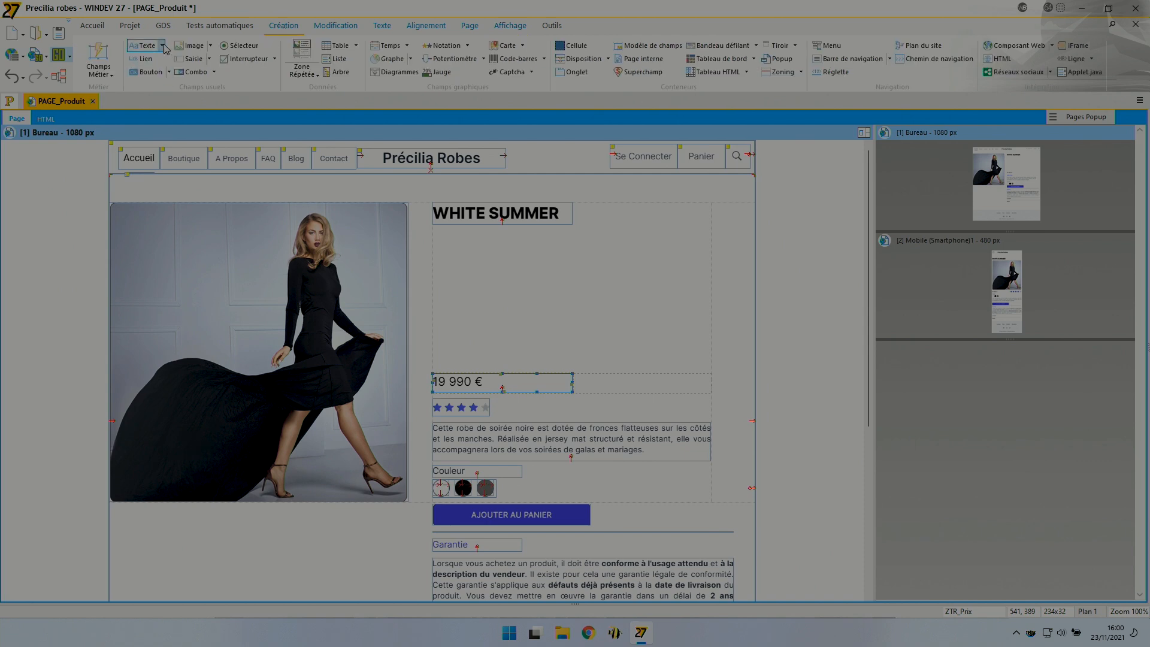
{"action": "left_click", "coordinate": [166, 87]}
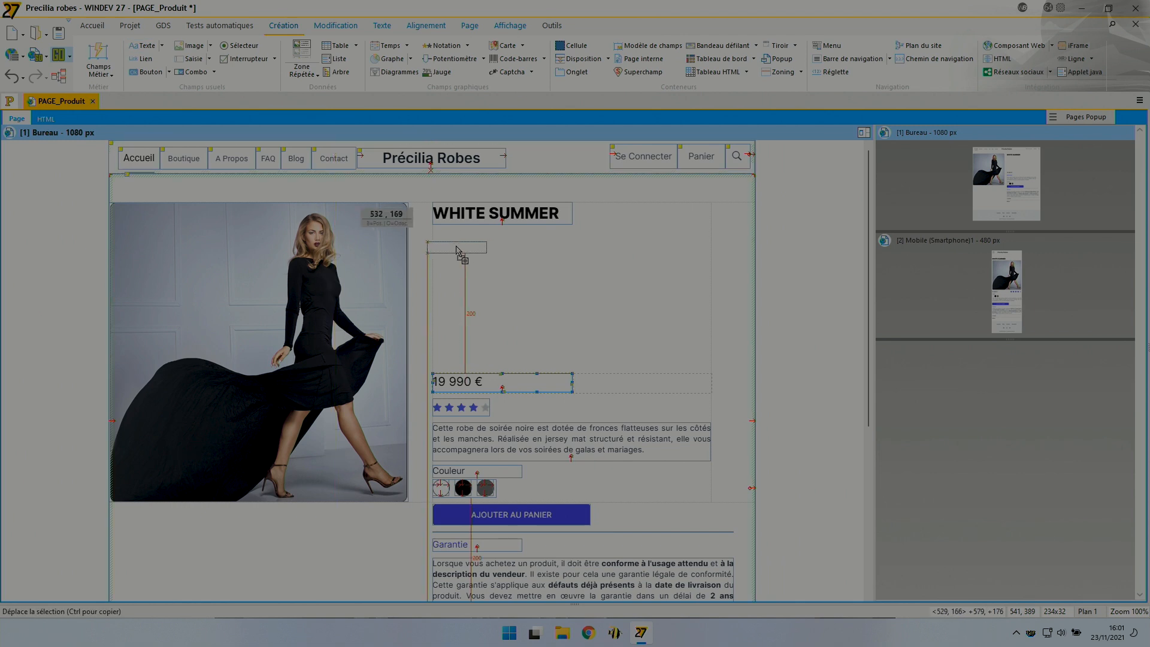
{"action": "left_click", "coordinate": [462, 241]}
{"action": "left_click_drag", "start_coordinate": [492, 237], "coordinate": [576, 239]}
- Link the new label to the NomCreateur item of the Produit data file in its description
{"action": "right_click", "coordinate": [550, 243]}
{"action": "left_click", "coordinate": [562, 246]}
{"action": "left_click", "coordinate": [422, 266]}
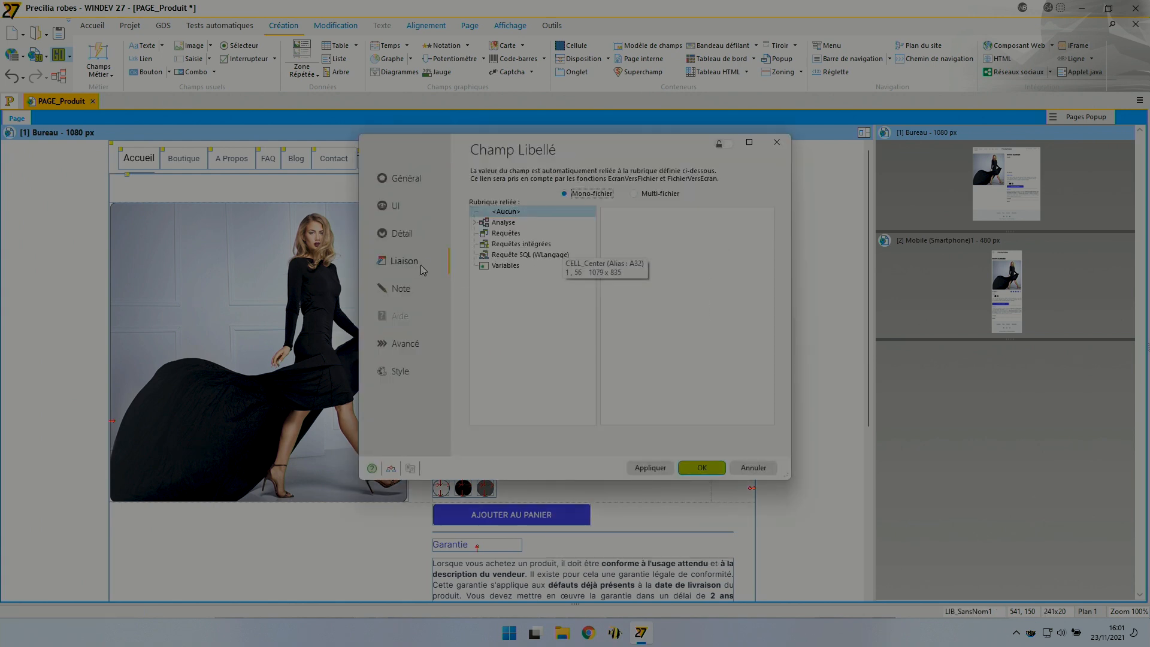
{"action": "double_click", "coordinate": [503, 223]}
{"action": "scroll", "coordinate": [538, 350], "scroll_direction": "down", "scroll_amount": 2}
{"action": "double_click", "coordinate": [532, 396]}
{"action": "scroll", "coordinate": [540, 382], "scroll_direction": "down", "scroll_amount": 5}
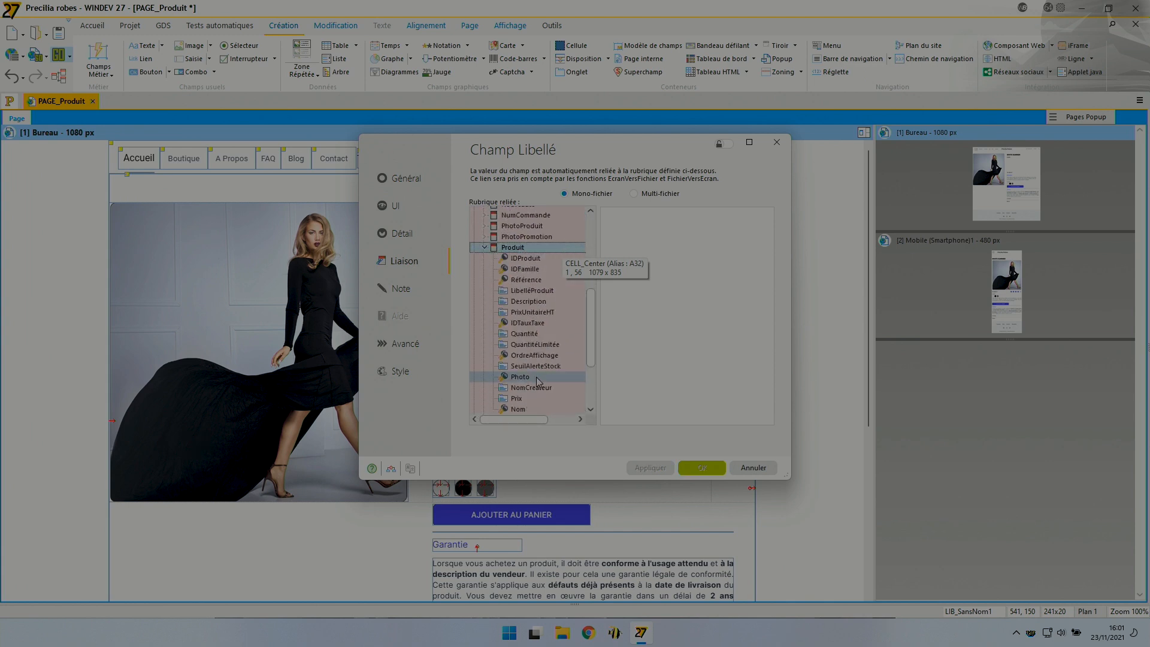
{"action": "left_click", "coordinate": [546, 292]}
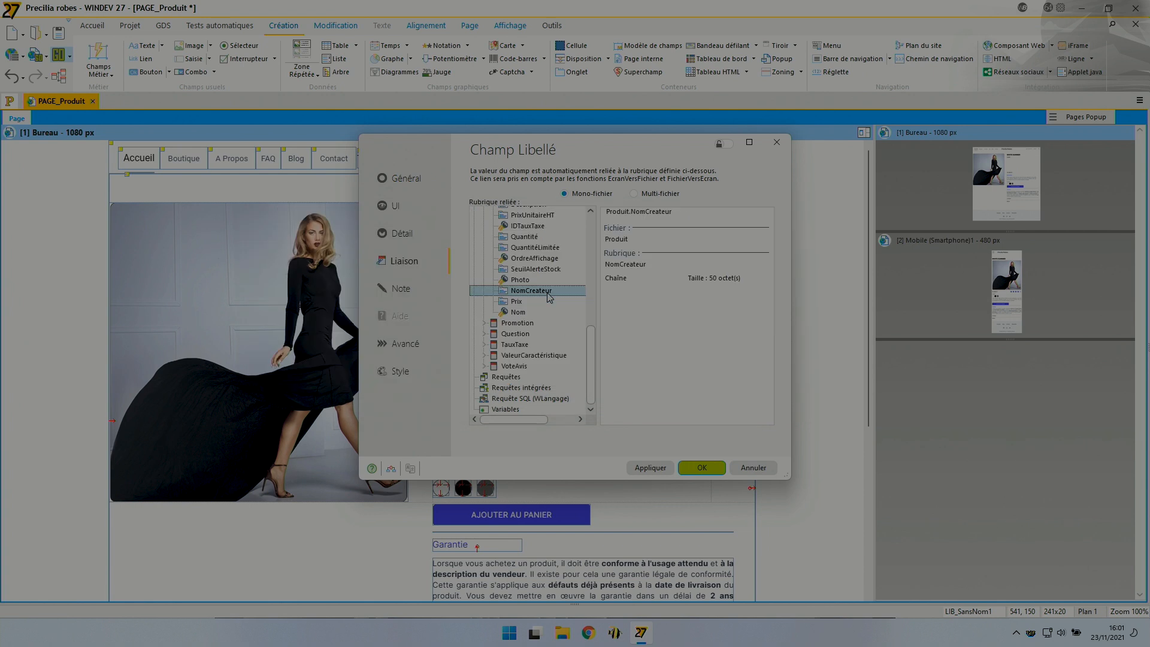
{"action": "left_click", "coordinate": [695, 469]}
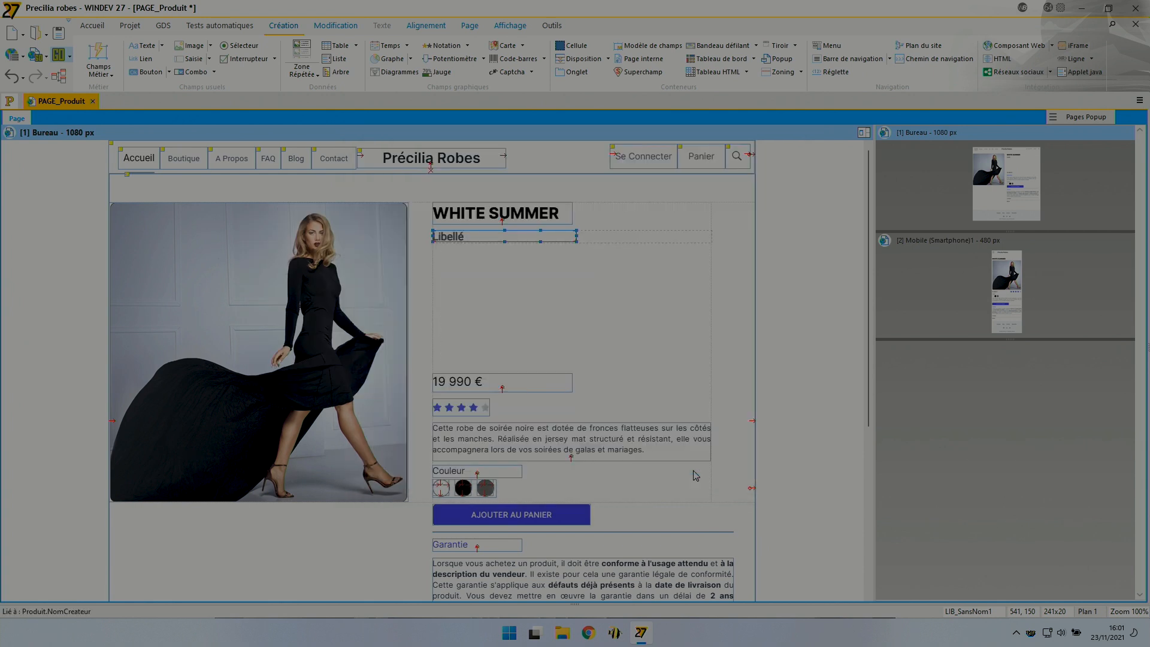
- Pull the price field and the fields below it up to just beneath the new label, and run the page
{"action": "key", "text": "ctrl+s"}
{"action": "left_click", "coordinate": [535, 387]}
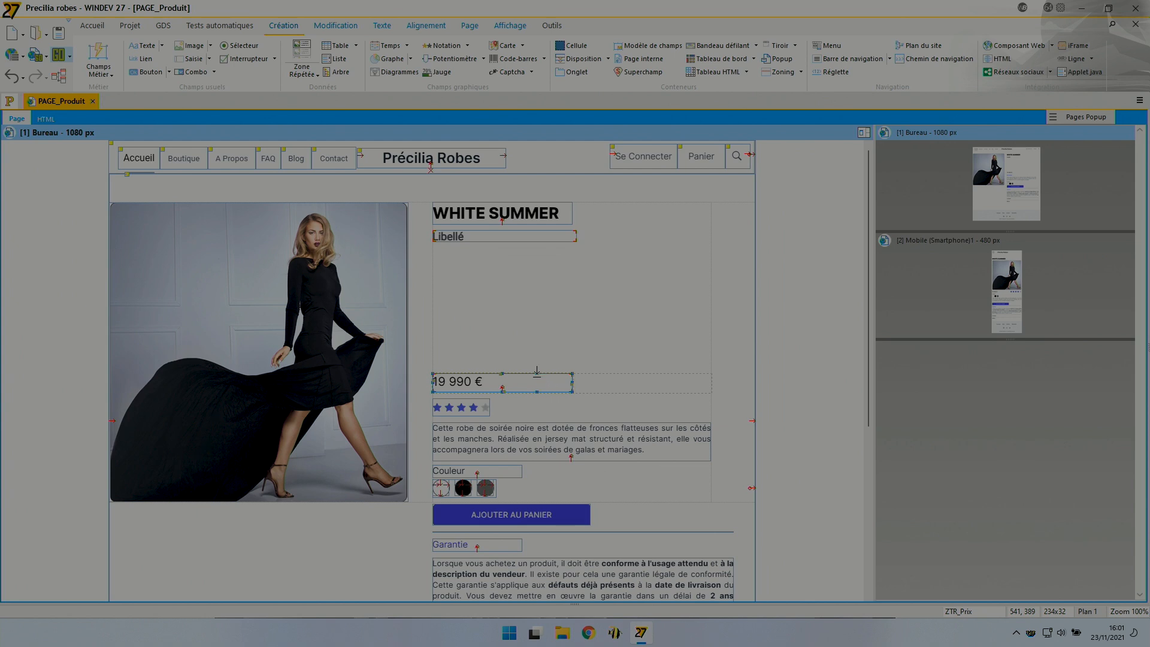
{"action": "left_click_drag", "start_coordinate": [537, 371], "coordinate": [546, 253]}
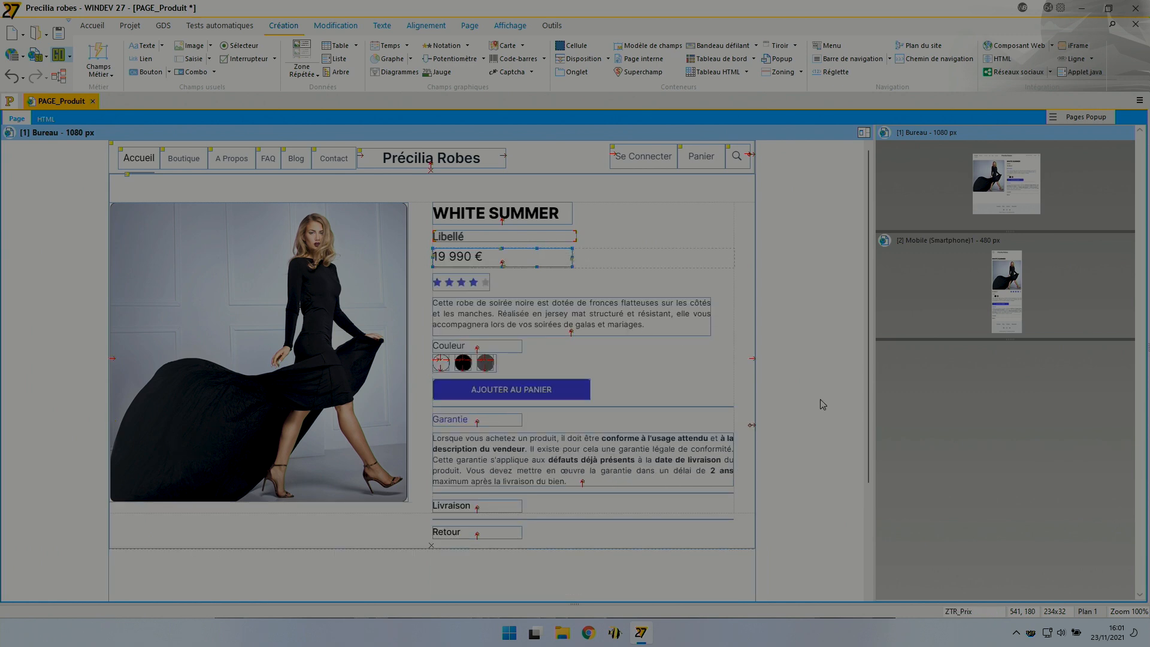
{"action": "left_click", "coordinate": [38, 60]}
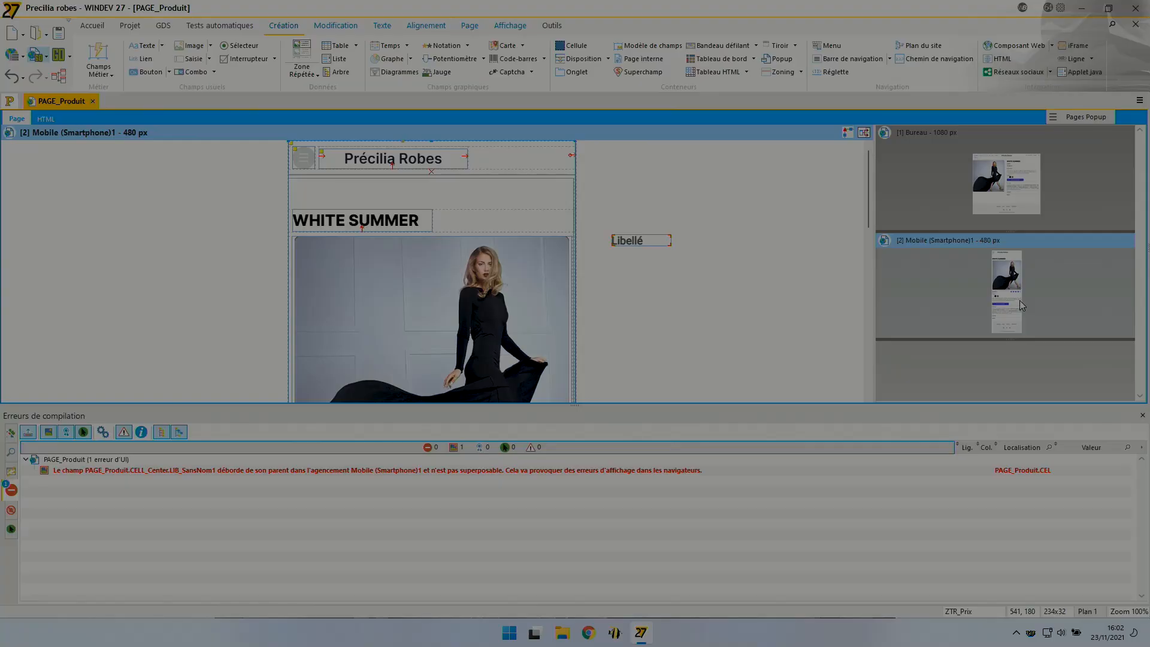
- Turn off the UI audit display and compare the page's Bureau and Mobile (Smartphone)1 layouts, ending on the mobile one
{"action": "left_click", "coordinate": [1022, 305]}
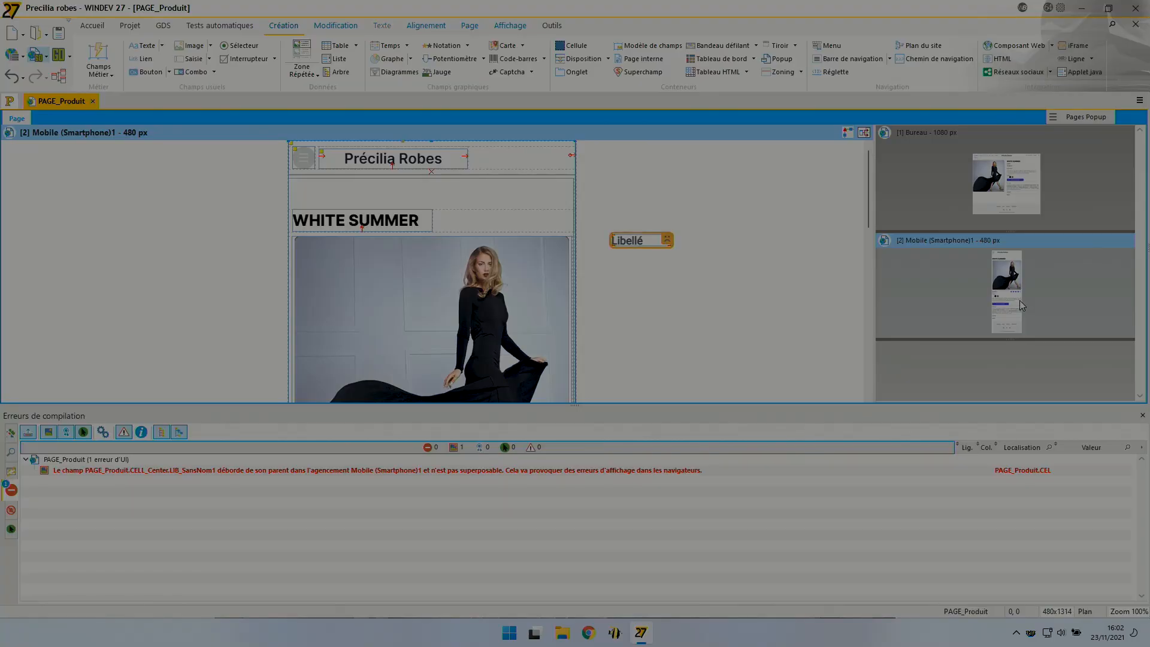
{"action": "left_click", "coordinate": [511, 25]}
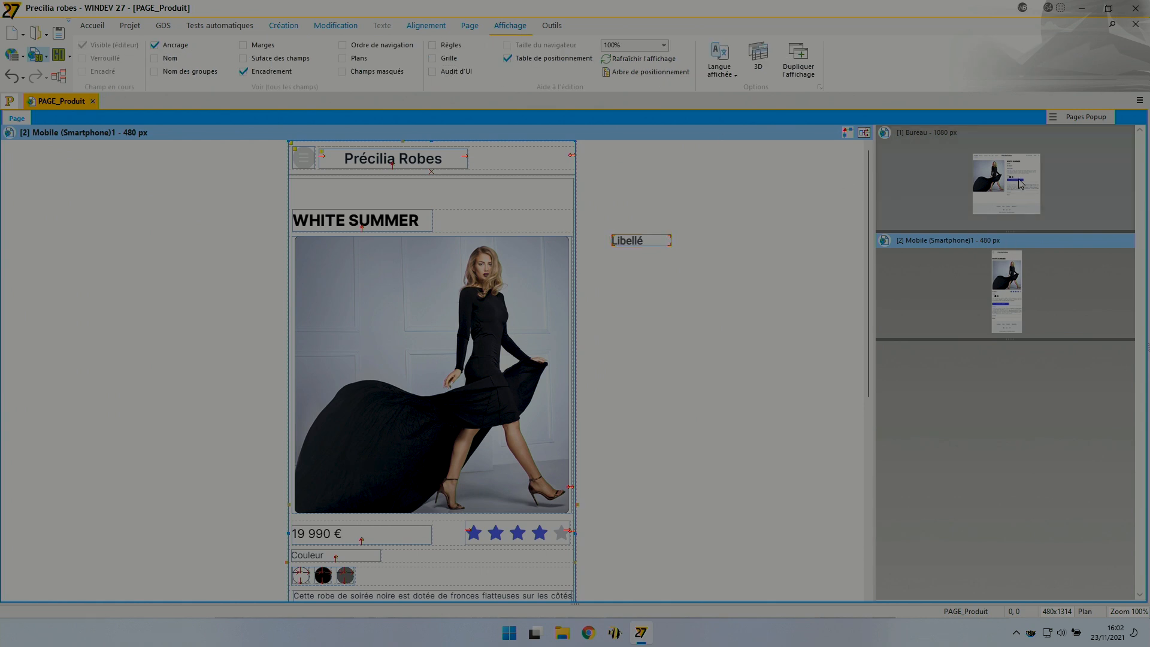
{"action": "left_click", "coordinate": [1021, 184]}
{"action": "left_click", "coordinate": [1022, 258]}
{"action": "scroll", "coordinate": [473, 470], "scroll_direction": "down", "scroll_amount": 5}
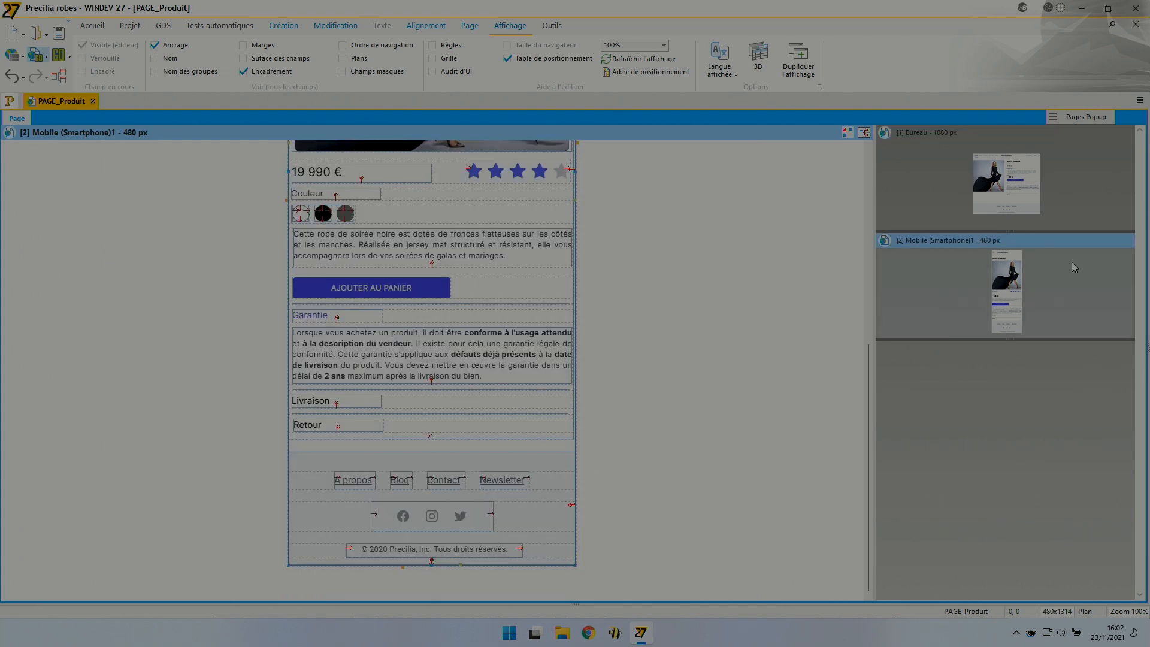
{"action": "left_click", "coordinate": [1013, 192]}
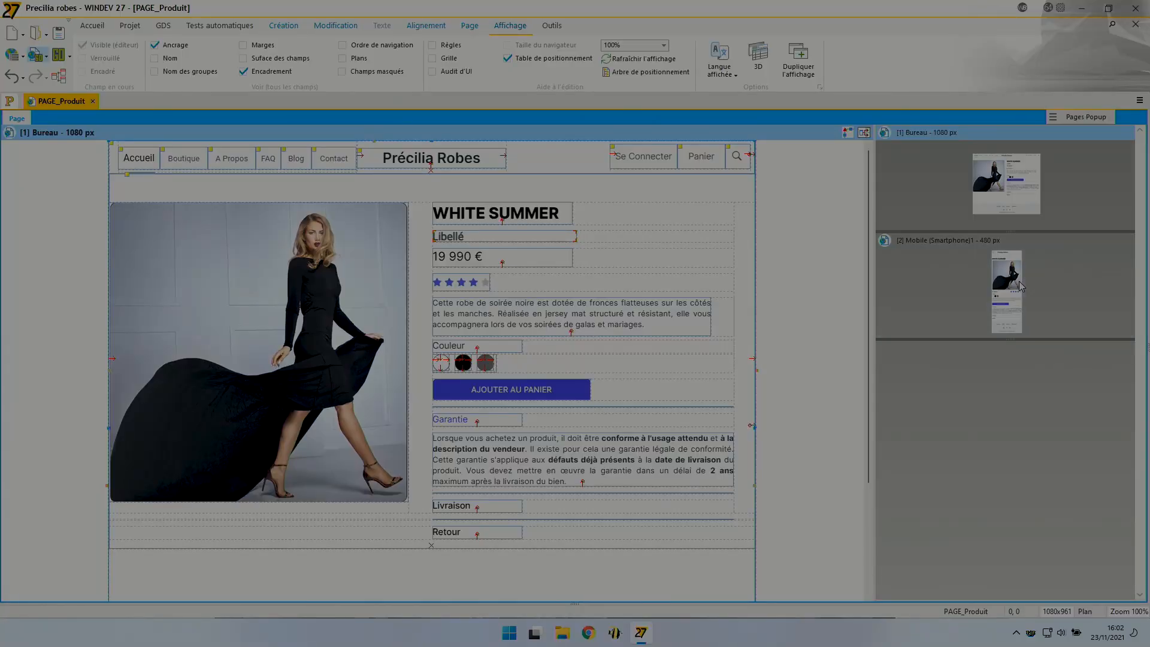
{"action": "left_click", "coordinate": [1022, 286]}
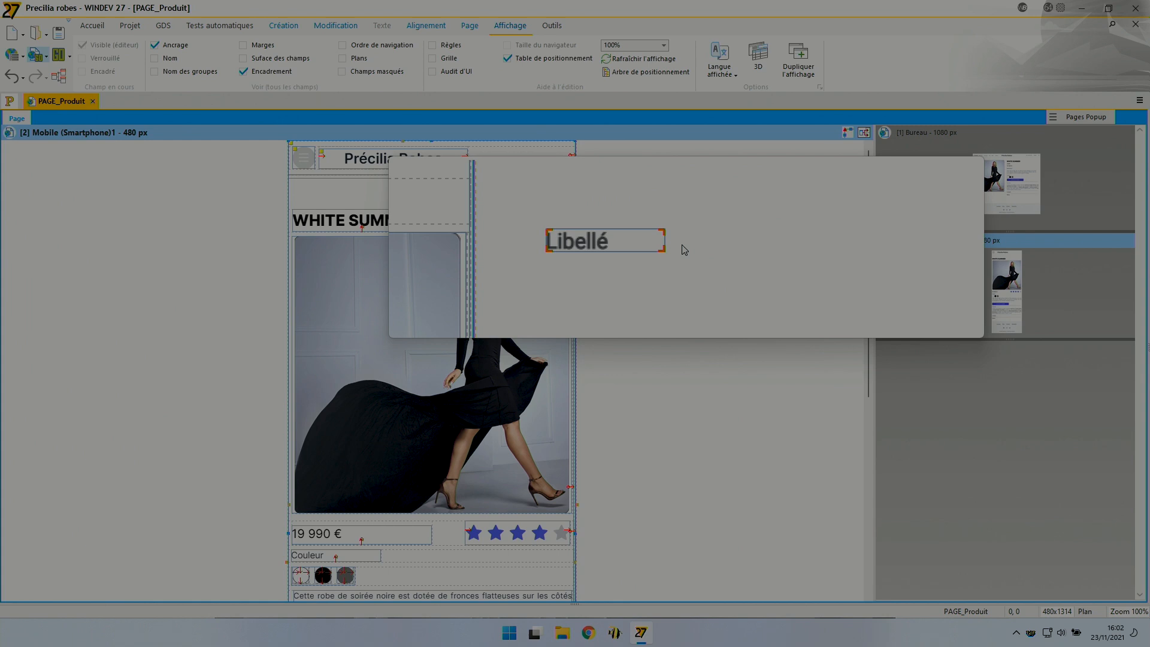
- Dissociate the label's position in the mobile layout, place it above the WHITE SUMMER title at about 265 px wide, and save
{"action": "left_click", "coordinate": [646, 239]}
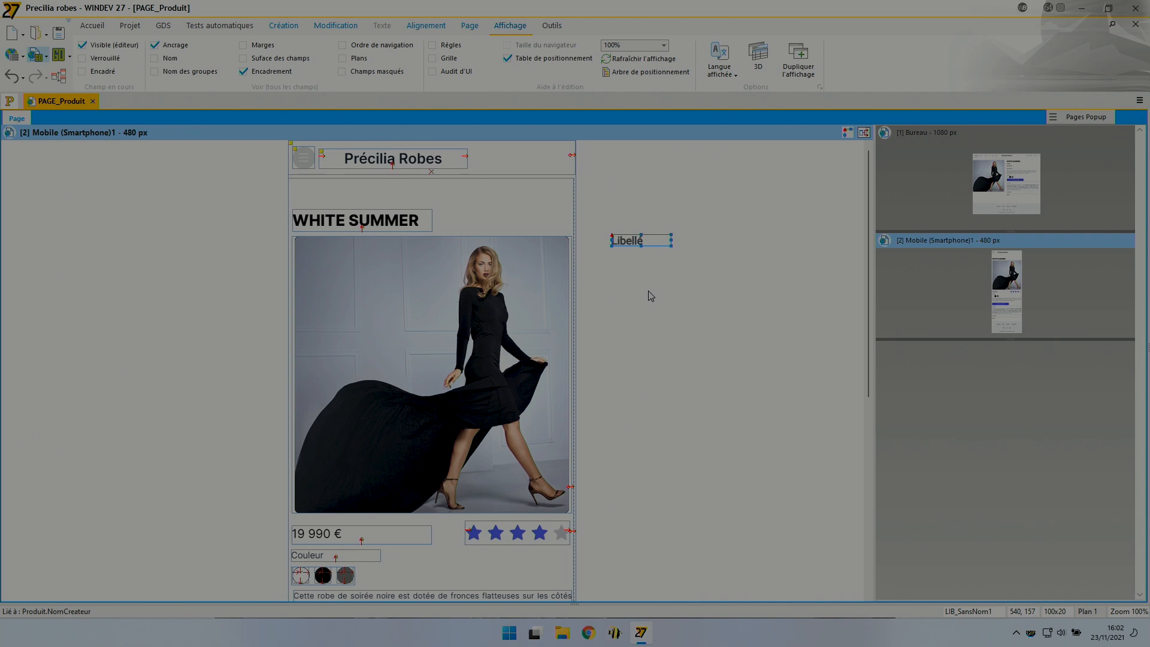
{"action": "right_click", "coordinate": [620, 244]}
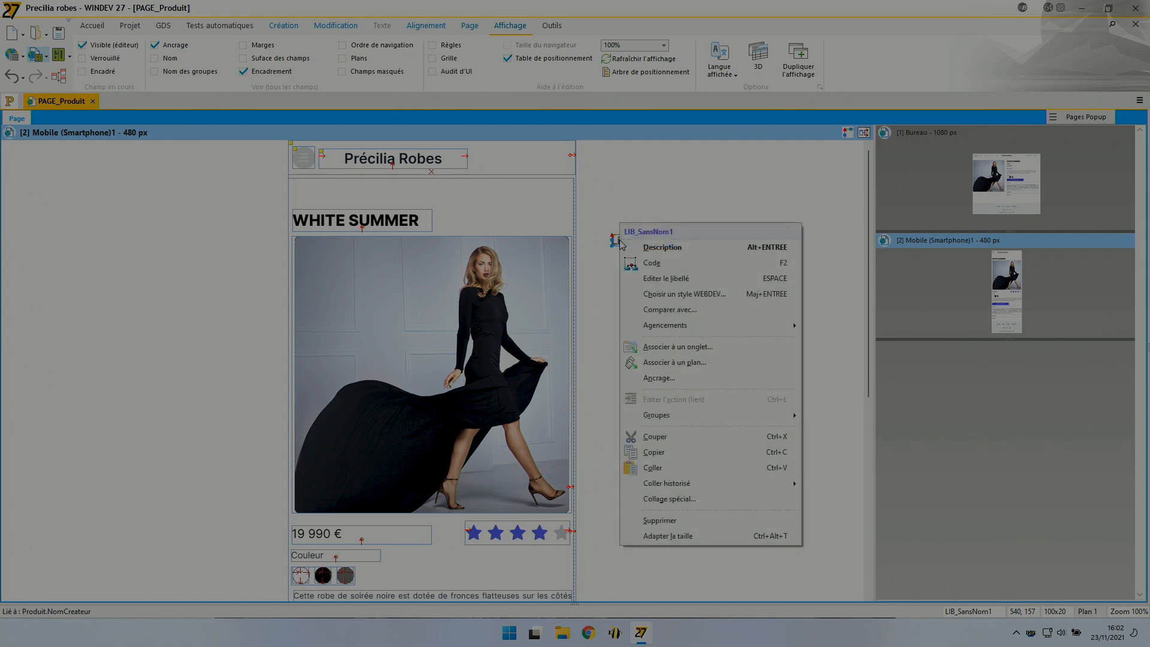
{"action": "mouse_move", "coordinate": [692, 325]}
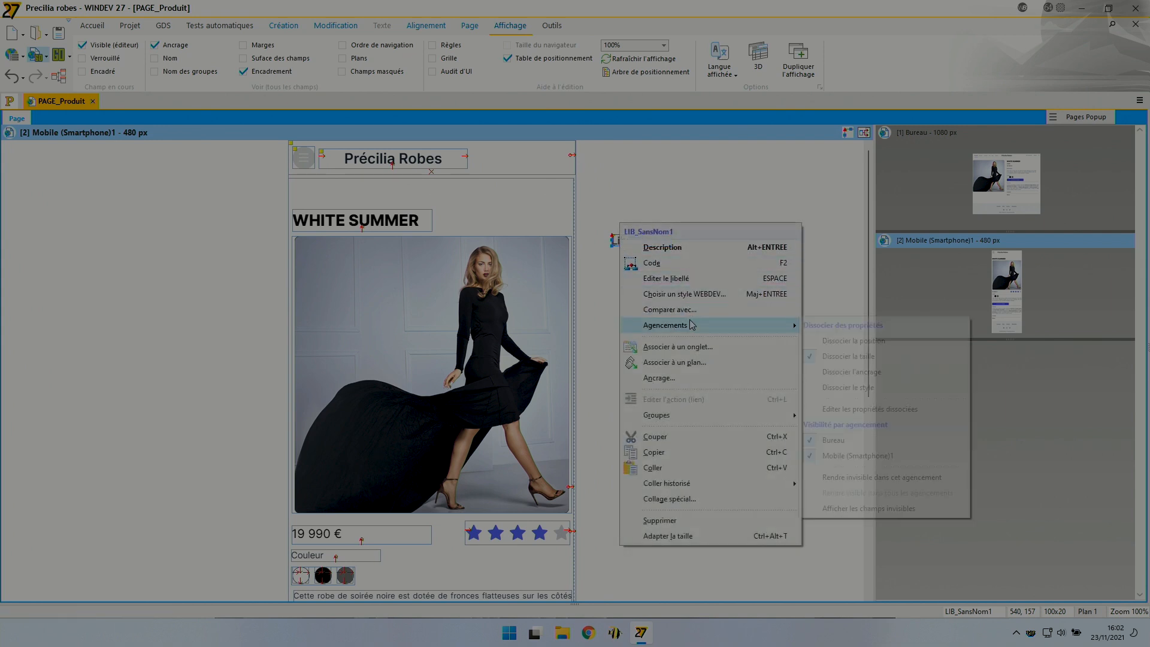
{"action": "left_click", "coordinate": [833, 341]}
{"action": "left_click_drag", "start_coordinate": [649, 247], "coordinate": [448, 198]}
{"action": "key", "text": "ctrl+s"}
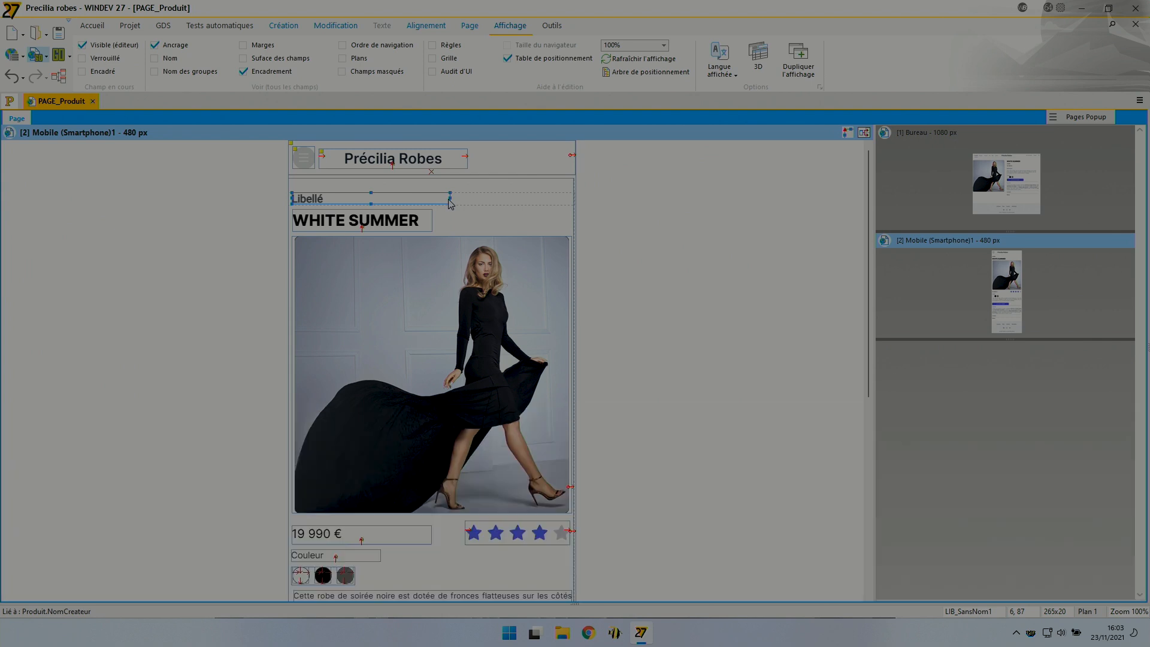
{"action": "left_click", "coordinate": [753, 344]}
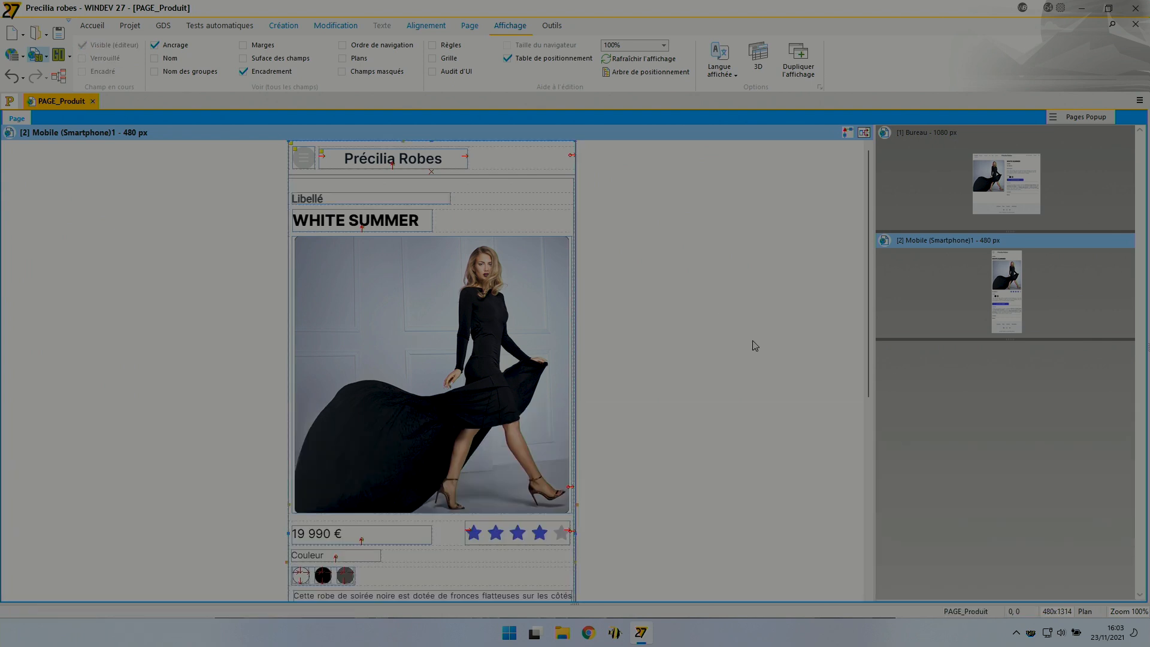